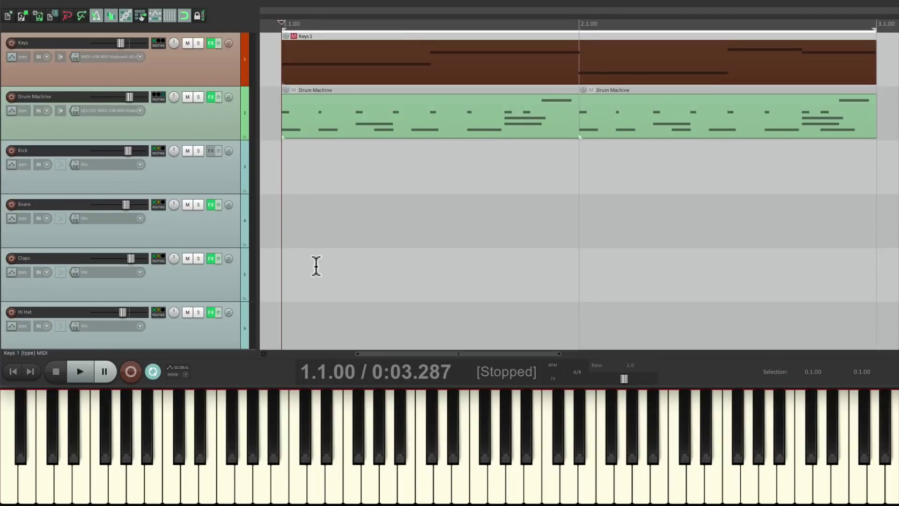
- Play the arrangement with Keys 1 selected, then solo the Kick track and play it alone
{"action": "key", "text": "space"}
{"action": "left_click", "coordinate": [292, 38]}
{"action": "key", "text": "space"}
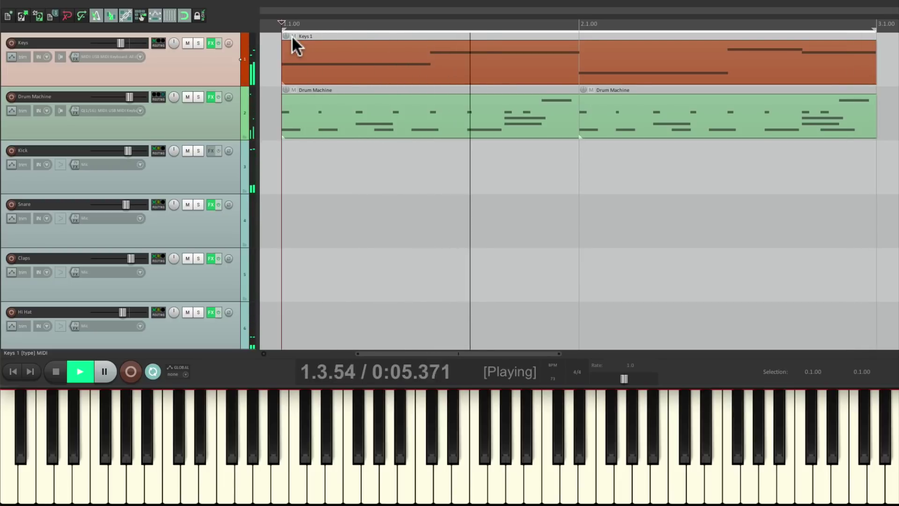
{"action": "key", "text": "space"}
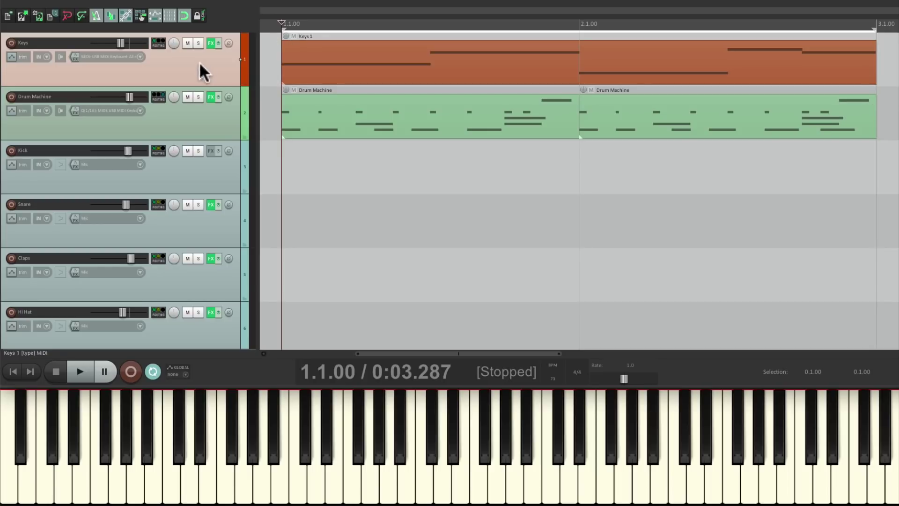
{"action": "left_click", "coordinate": [197, 150]}
{"action": "key", "text": "space"}
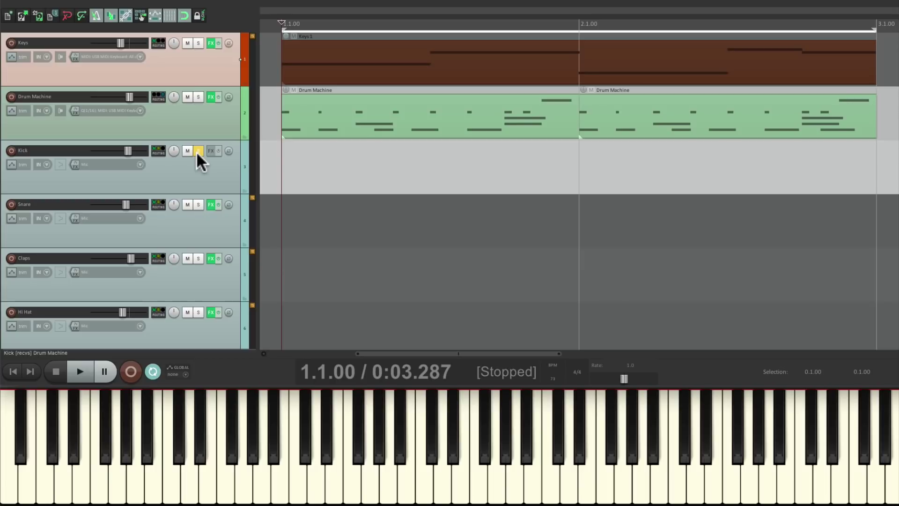
- Unsolo Kick and add a new blue track named Bass below Keys
{"action": "left_click", "coordinate": [196, 150]}
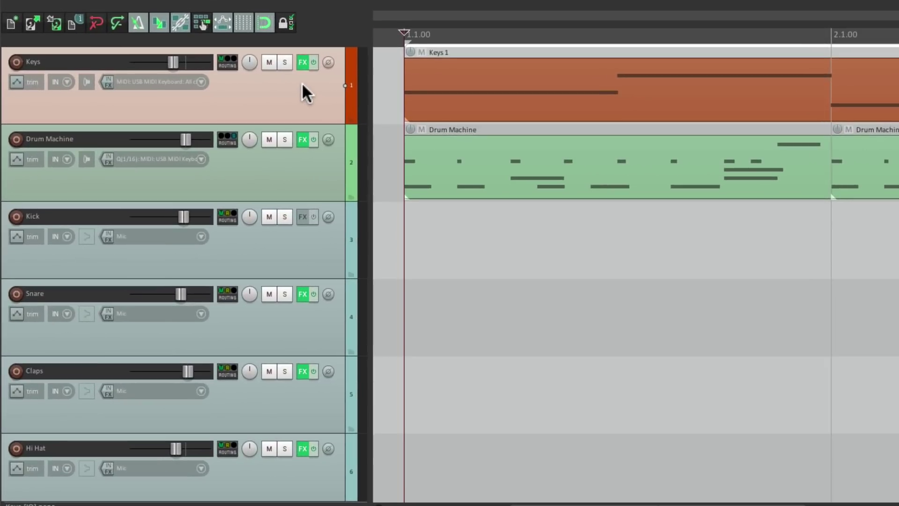
{"action": "key", "text": "ctrl+t"}
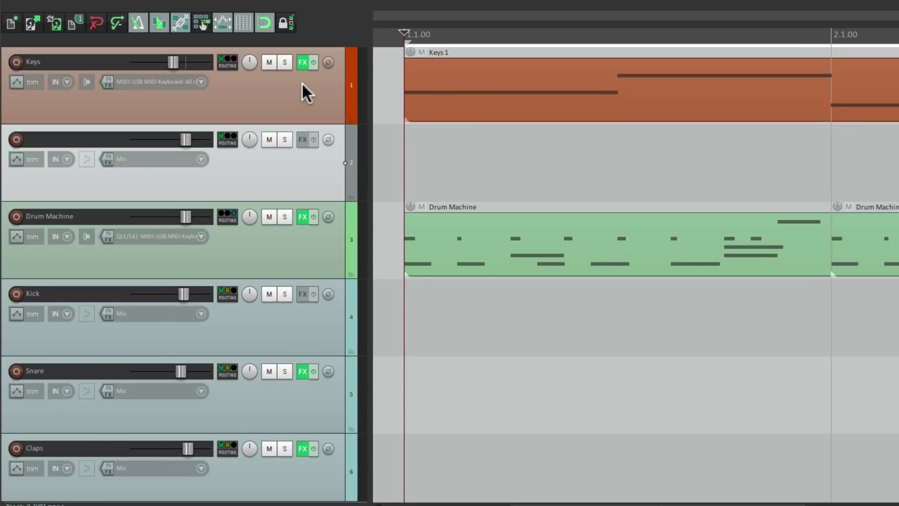
{"action": "double_click", "coordinate": [70, 139]}
{"action": "type", "text": "Bass"}
{"action": "key", "text": "Return"}
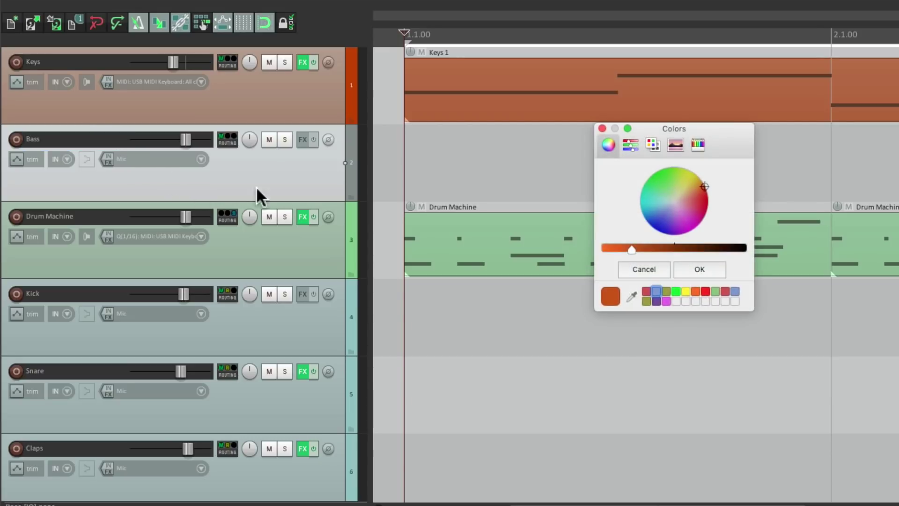
{"action": "left_click", "coordinate": [656, 291]}
{"action": "left_click", "coordinate": [685, 268]}
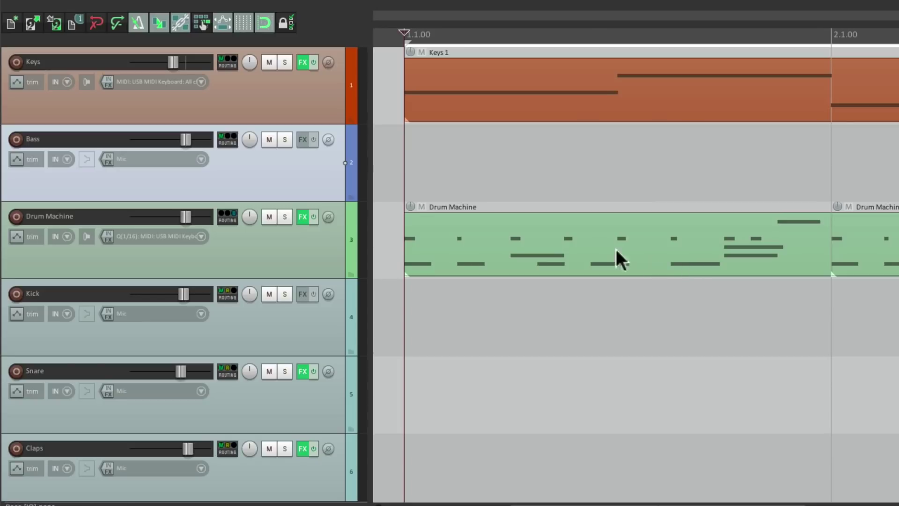
- Set the Bass input to USB MIDI Keyboard, all channels, and arm it for recording
{"action": "left_click", "coordinate": [206, 156]}
{"action": "mouse_move", "coordinate": [213, 194]}
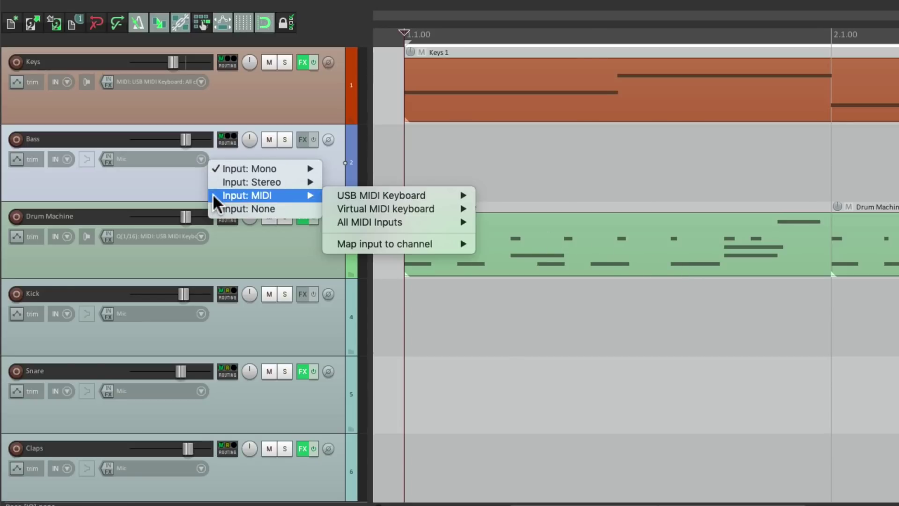
{"action": "mouse_move", "coordinate": [362, 193]}
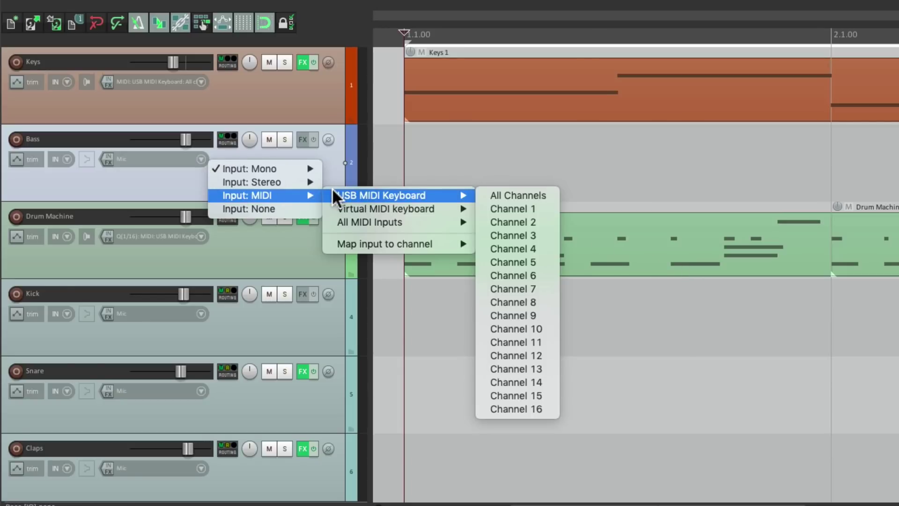
{"action": "left_click", "coordinate": [482, 197]}
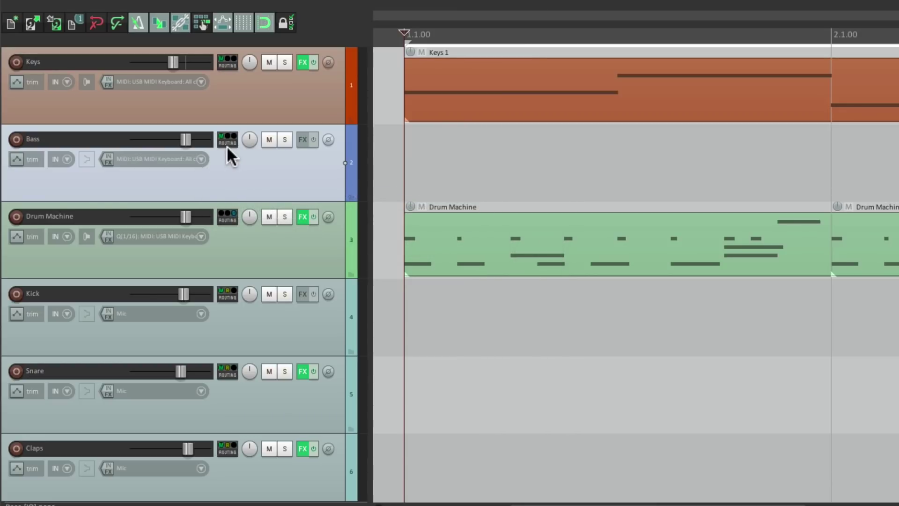
{"action": "left_click", "coordinate": [17, 140]}
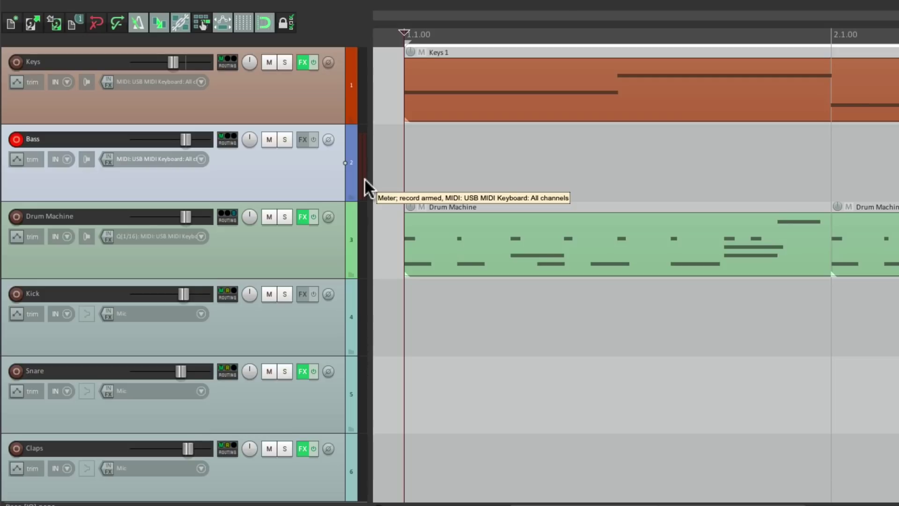
- Add VSTi: ReaSynth (Cockos) from the Cockos plugin list to the Bass track
{"action": "left_click", "coordinate": [305, 139]}
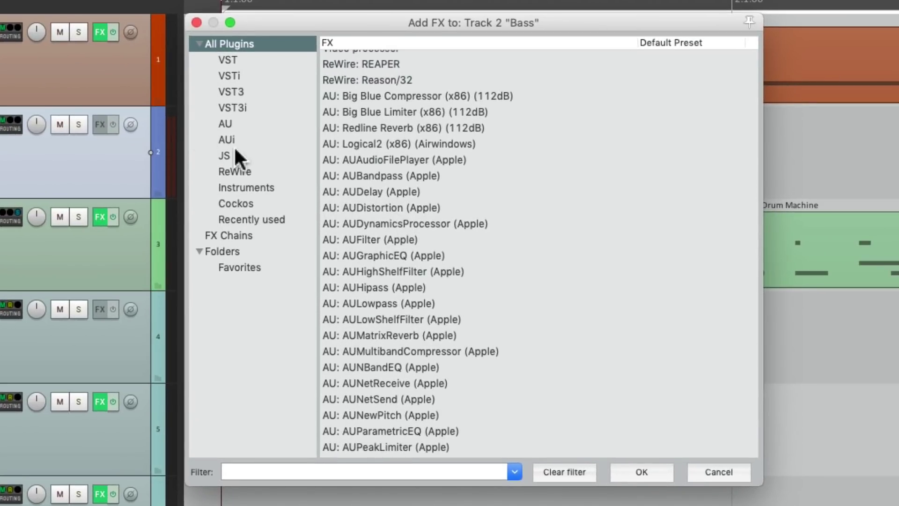
{"action": "left_click", "coordinate": [274, 204]}
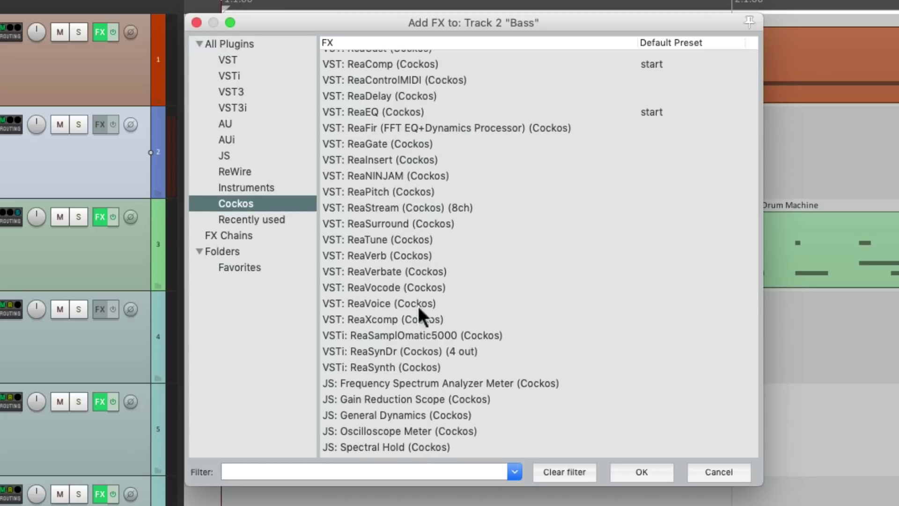
{"action": "left_click", "coordinate": [500, 368]}
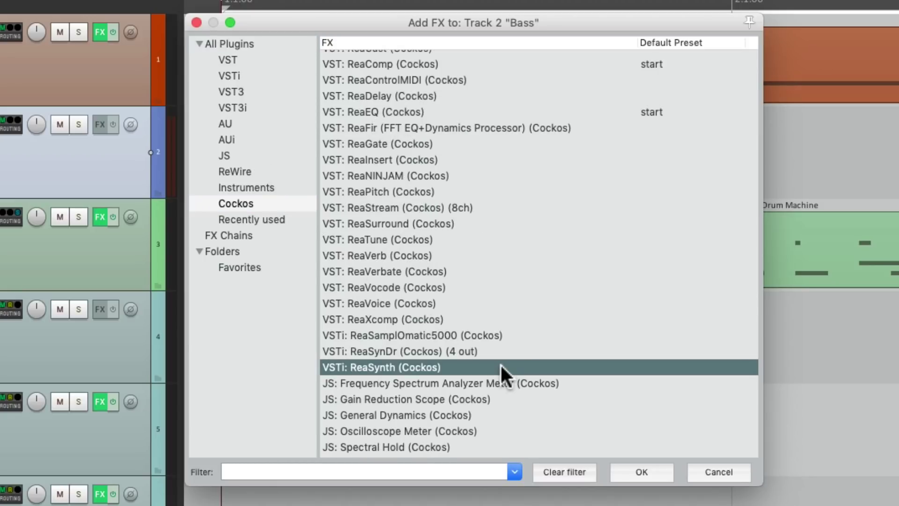
{"action": "double_click", "coordinate": [465, 365]}
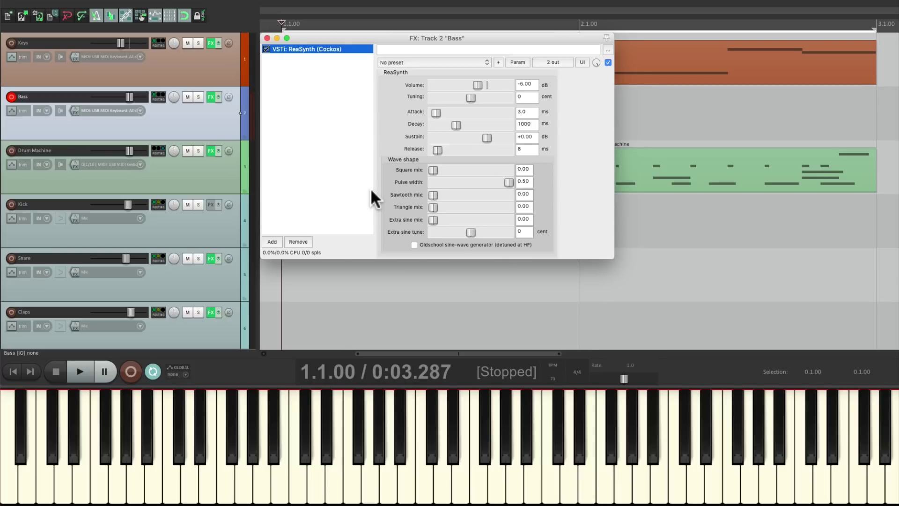
- Draw an empty MIDI item over Bass bars 1–2, set MIDI overdub, and record the bass line
{"action": "left_click", "coordinate": [267, 38]}
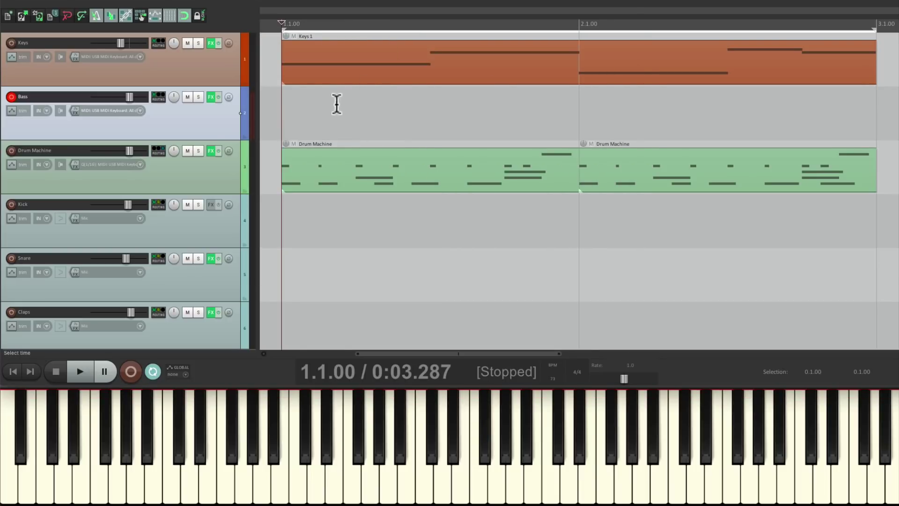
{"action": "left_click_drag", "start_coordinate": [287, 106], "coordinate": [876, 110]}
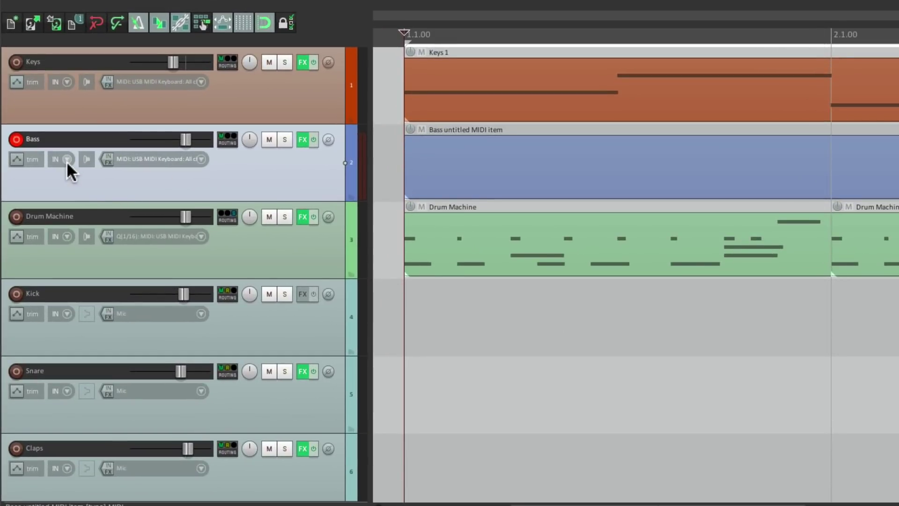
{"action": "left_click", "coordinate": [67, 159]}
{"action": "mouse_move", "coordinate": [69, 186]}
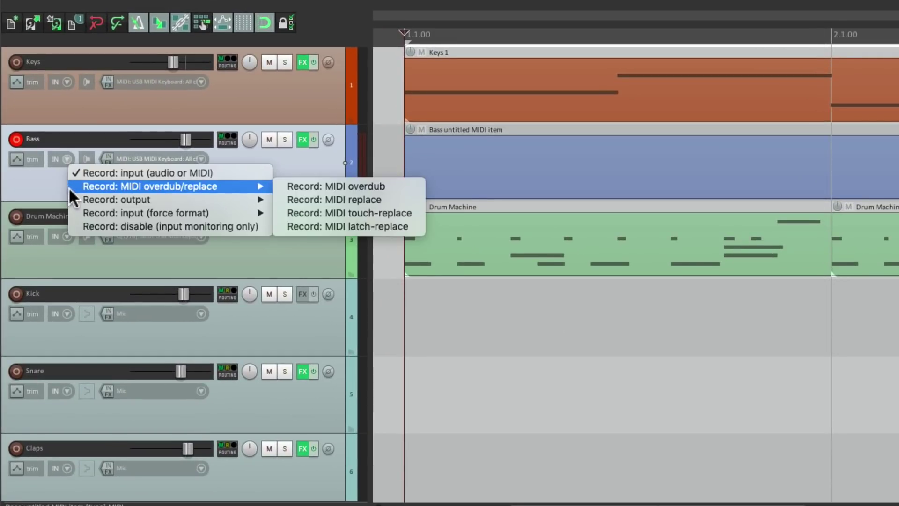
{"action": "left_click", "coordinate": [278, 181]}
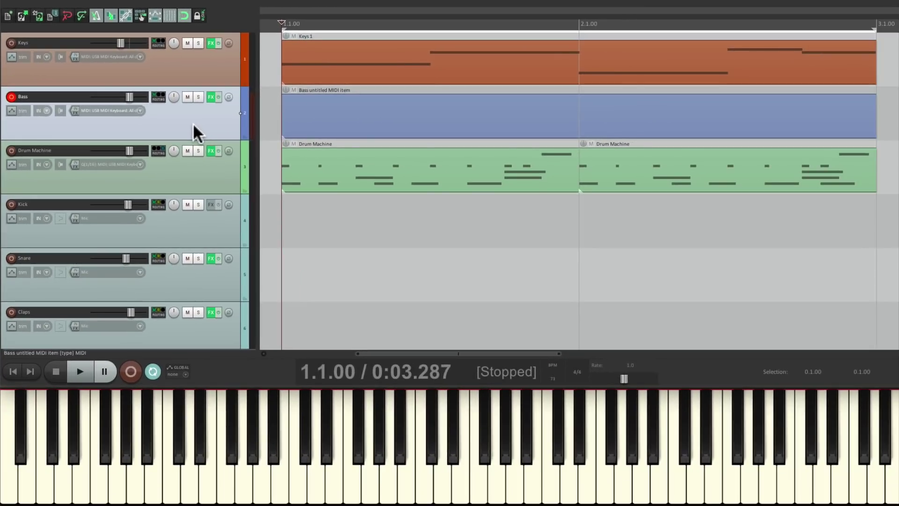
{"action": "key", "text": "ctrl+r"}
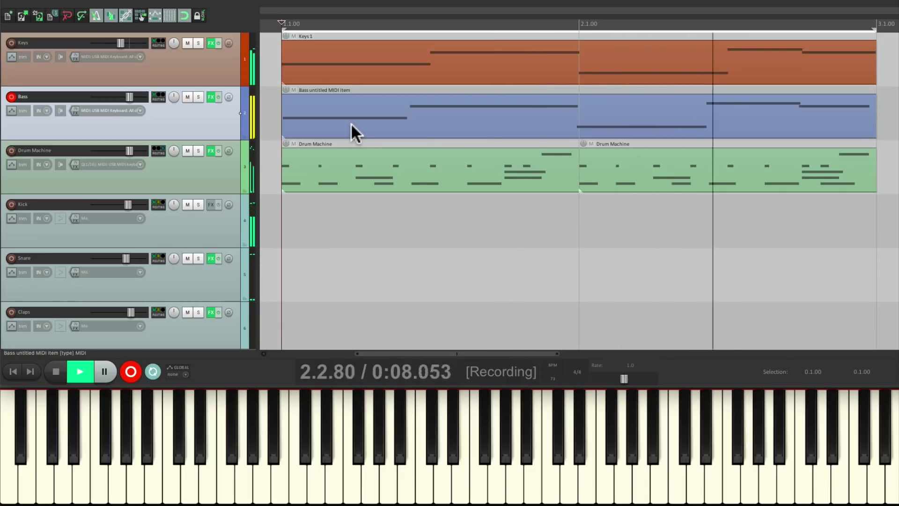
{"action": "key", "text": "space"}
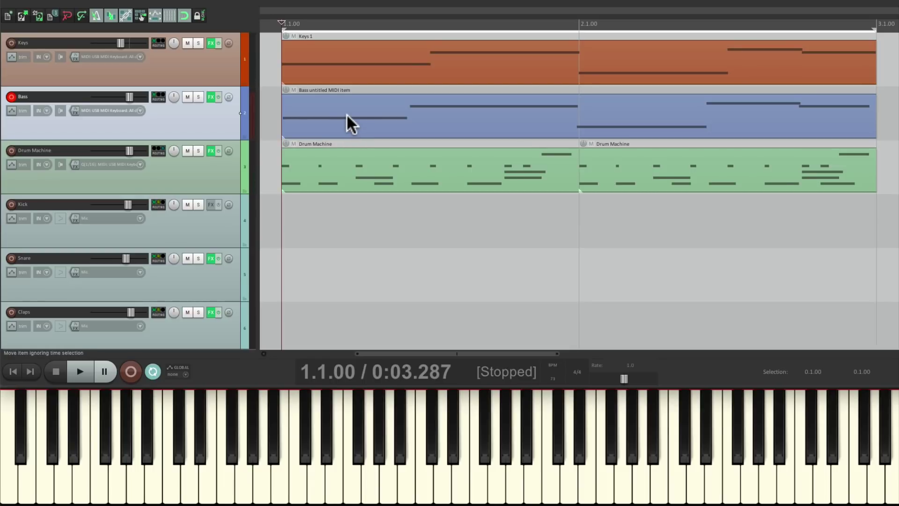
- Quantize the Bass item's notes in the MIDI editor and play them back to check
{"action": "double_click", "coordinate": [346, 110]}
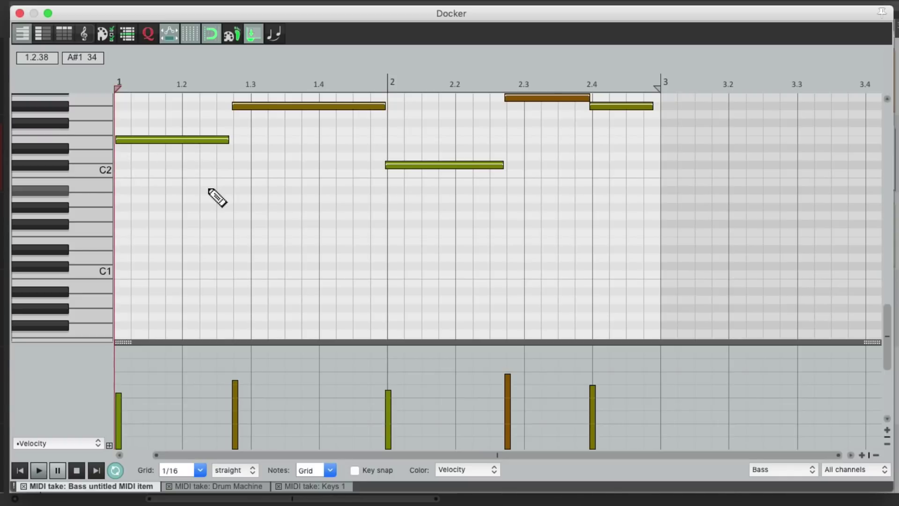
{"action": "left_click", "coordinate": [144, 29]}
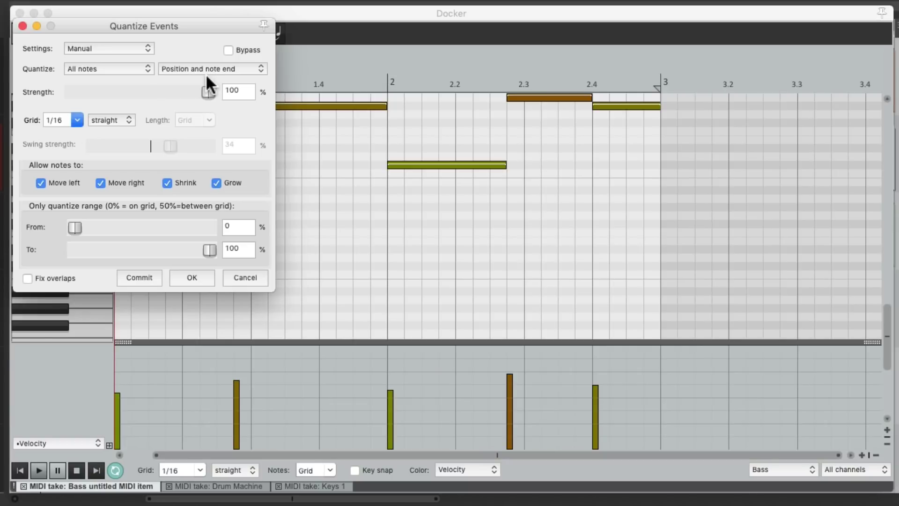
{"action": "left_click", "coordinate": [184, 272]}
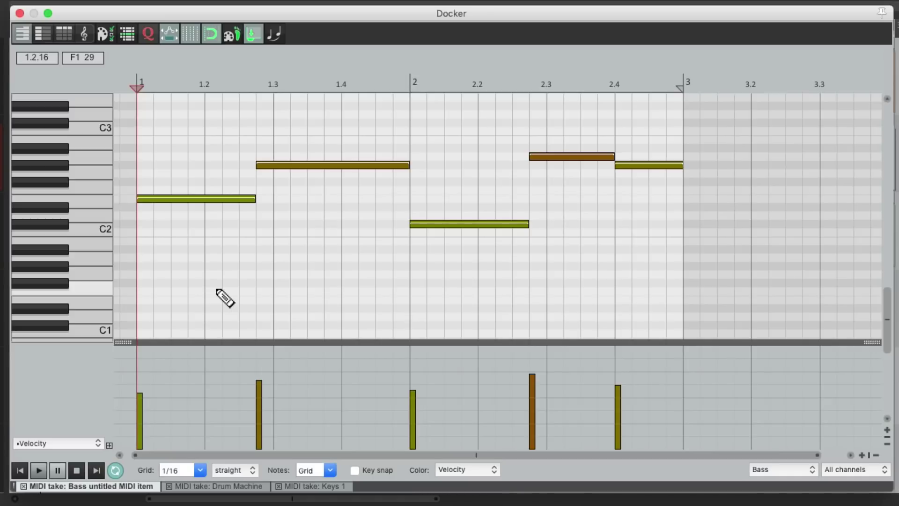
{"action": "key", "text": "space"}
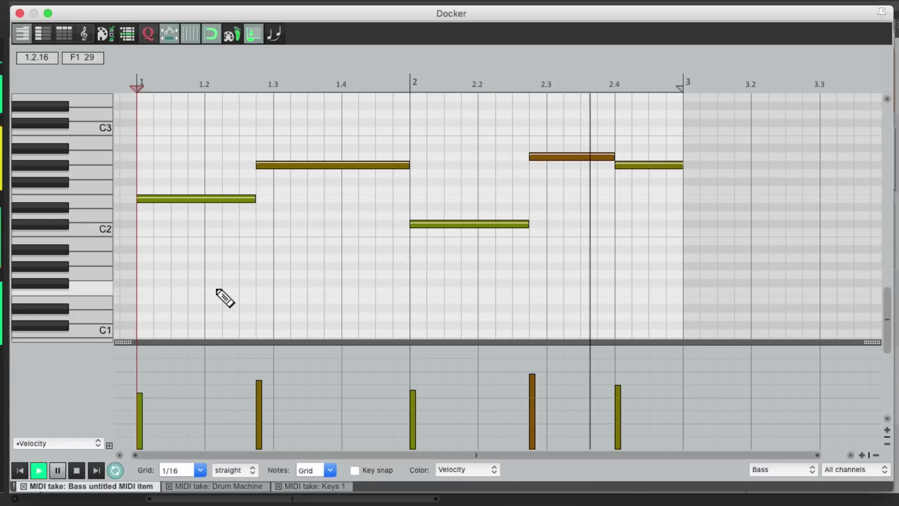
{"action": "key", "text": "space"}
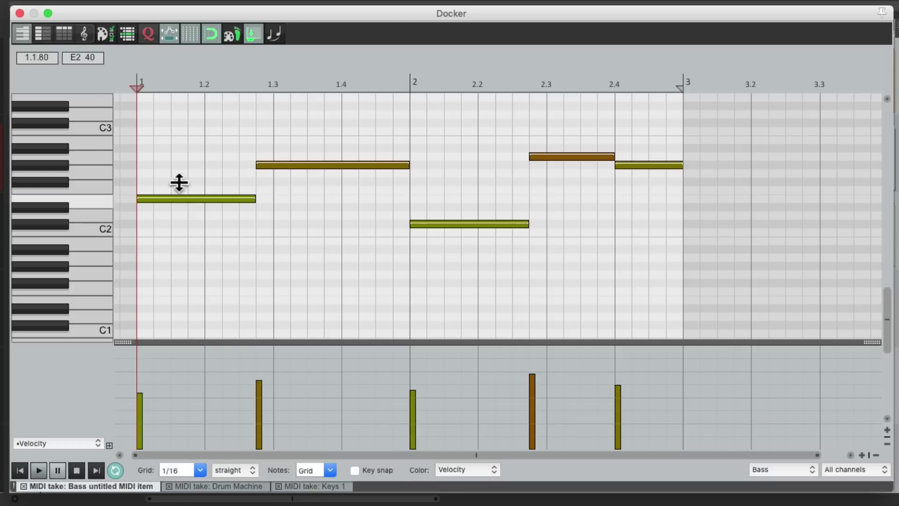
- Close the MIDI editor and select VST: ReaGate (Cockos) in the Bass track's Add FX list
{"action": "left_click", "coordinate": [19, 13]}
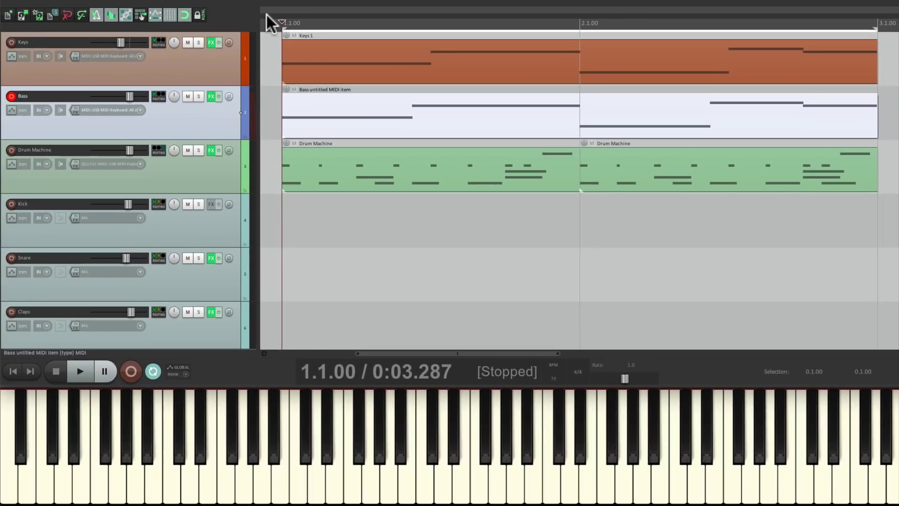
{"action": "left_click", "coordinate": [211, 96]}
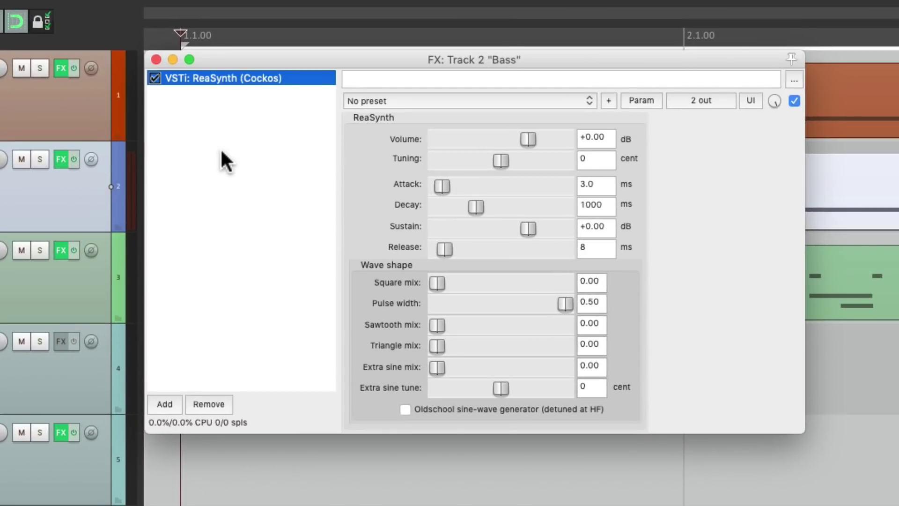
{"action": "double_click", "coordinate": [226, 148]}
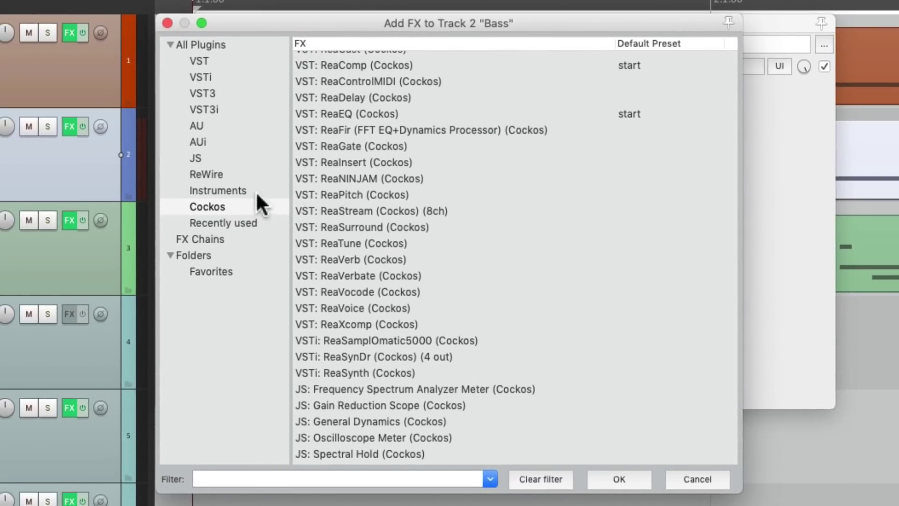
{"action": "left_click", "coordinate": [242, 235]}
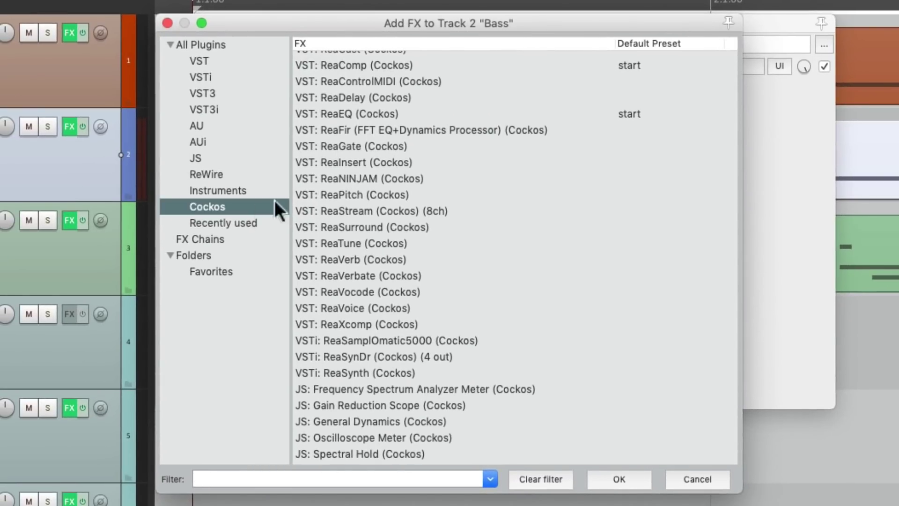
{"action": "left_click", "coordinate": [437, 149]}
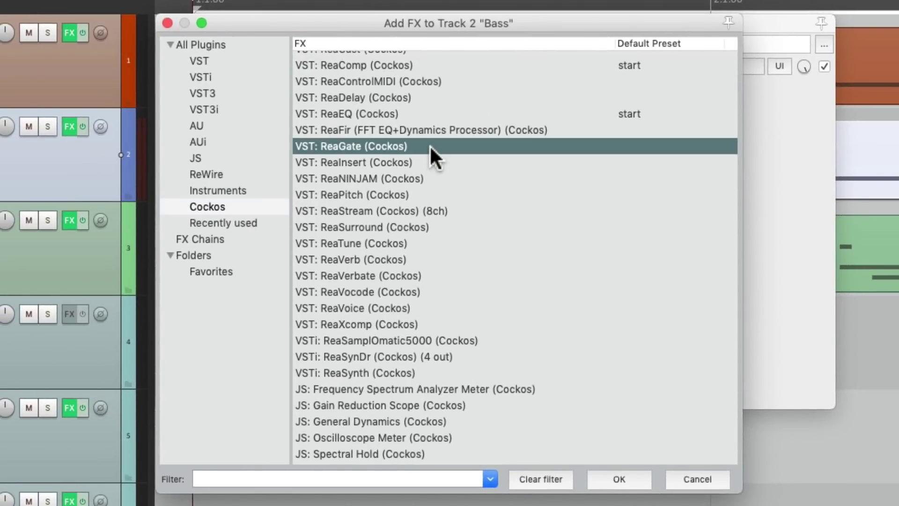
- Add ReaGate after ReaSynth and create a Kick send into Bass channels 3/4
{"action": "double_click", "coordinate": [429, 145]}
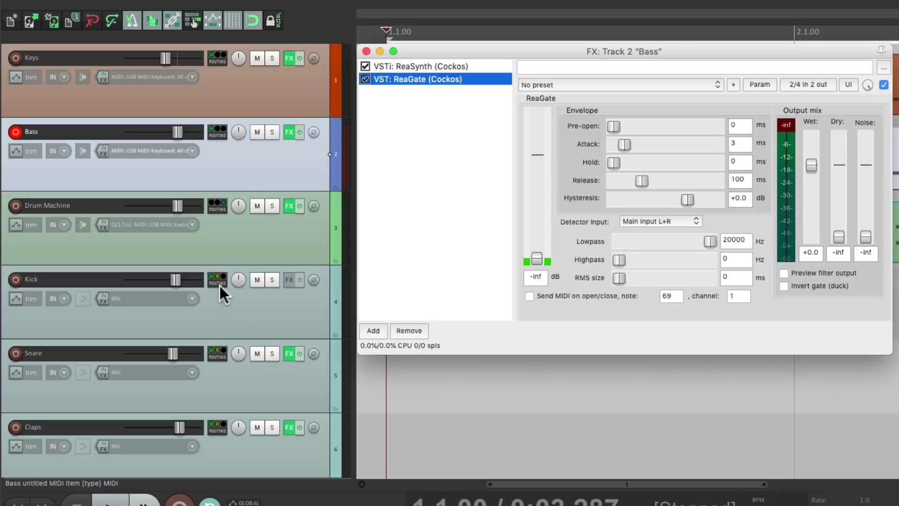
{"action": "mouse_move", "coordinate": [218, 284]}
{"action": "left_click_drag", "start_coordinate": [217, 283], "coordinate": [564, 157]}
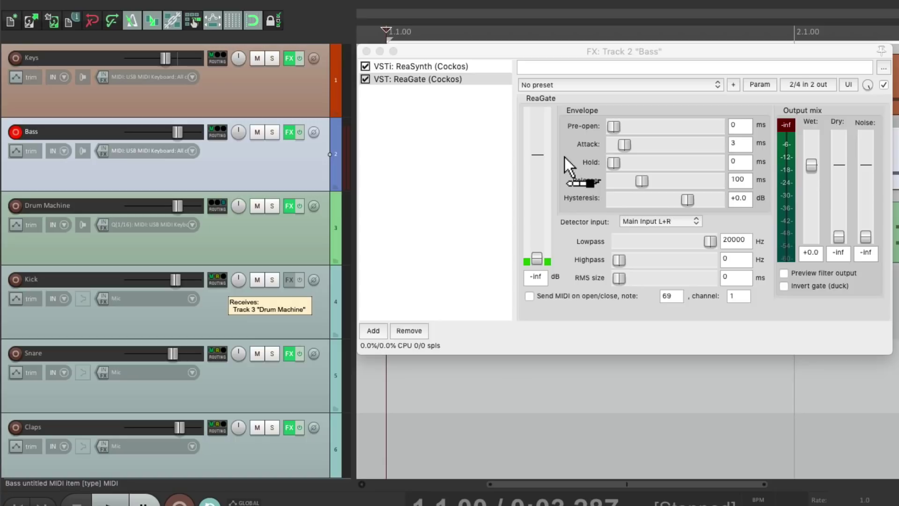
{"action": "left_click_drag", "start_coordinate": [564, 157], "coordinate": [564, 157]}
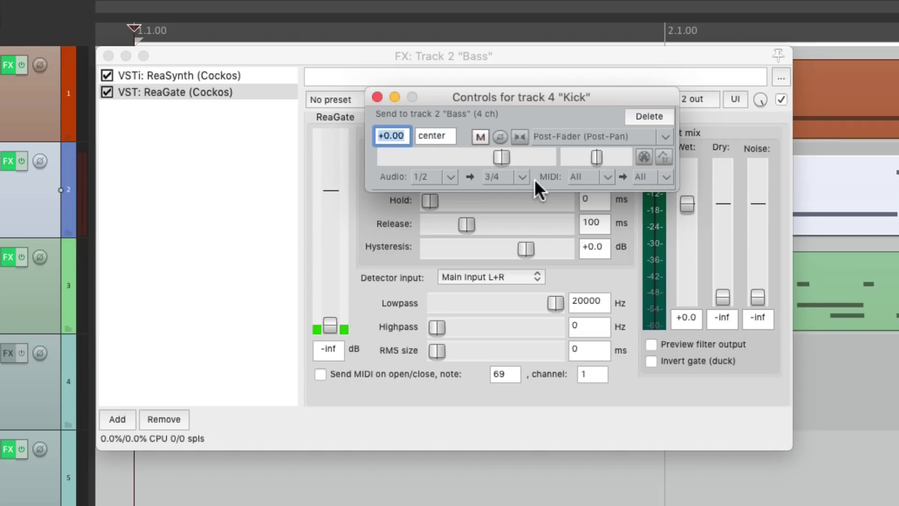
- Set the Kick send's MIDI source to None so it carries audio only
{"action": "left_click", "coordinate": [608, 176]}
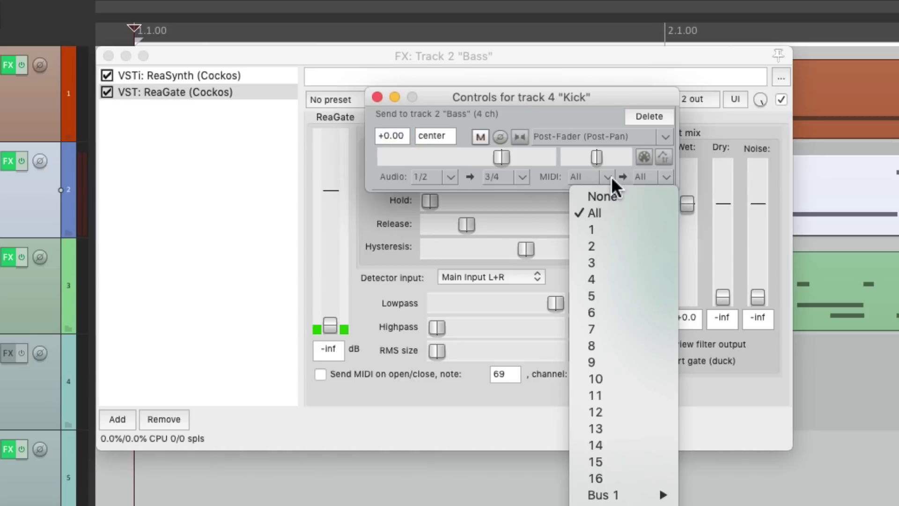
{"action": "left_click", "coordinate": [611, 189]}
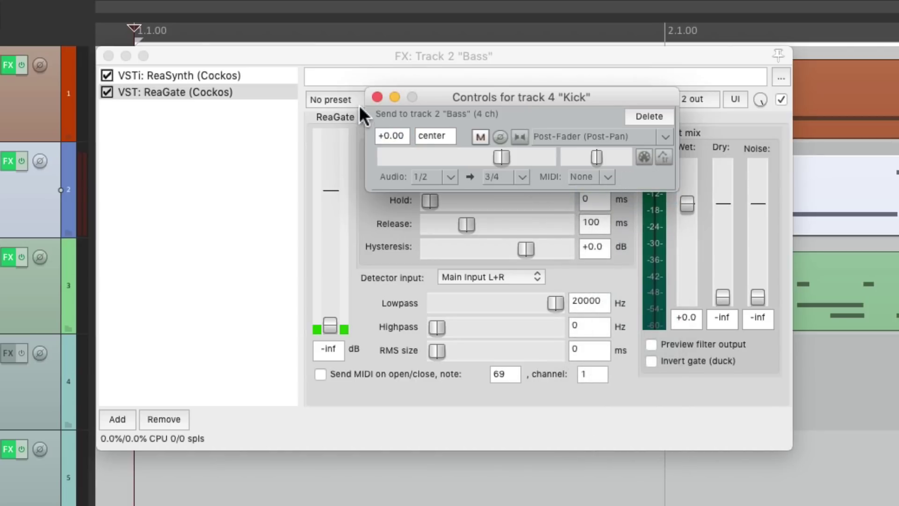
{"action": "left_click", "coordinate": [375, 93]}
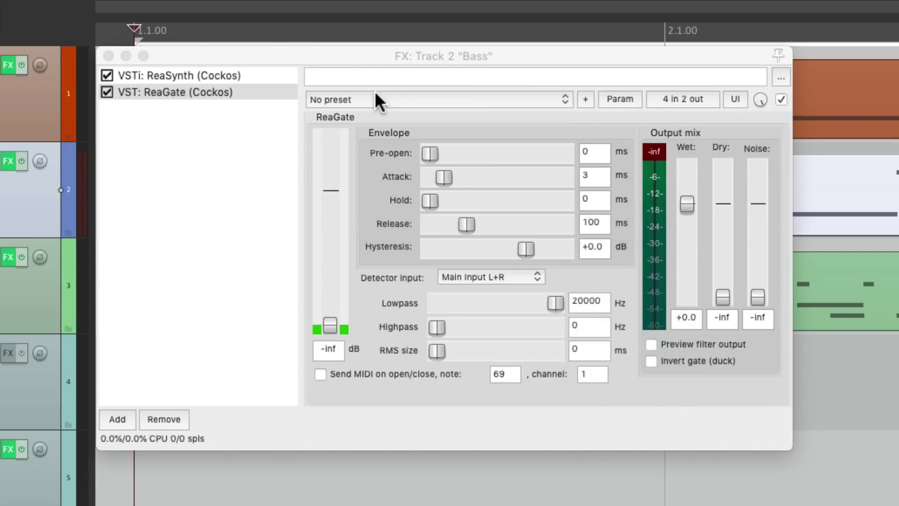
- Set ReaGate's detector input to Auxiliary Input L+R and check its 4 in 2 out pin routing
{"action": "left_click", "coordinate": [501, 273]}
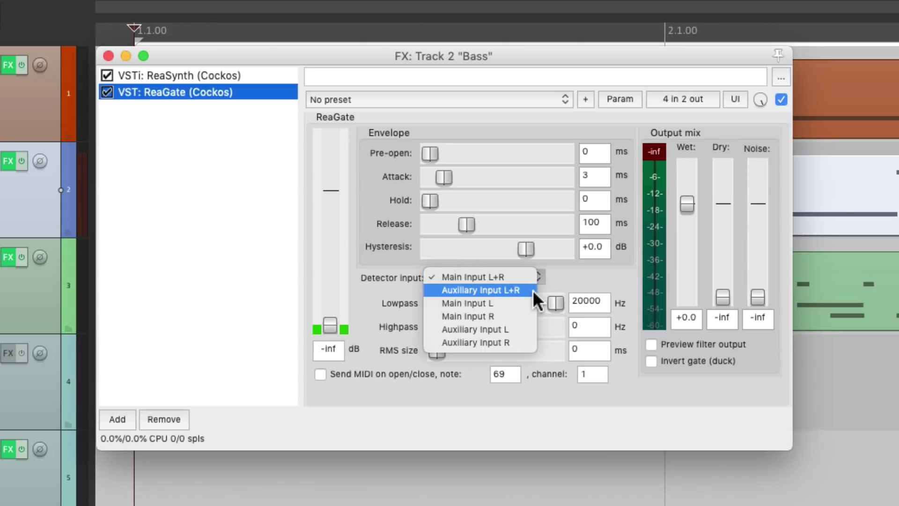
{"action": "left_click", "coordinate": [532, 290]}
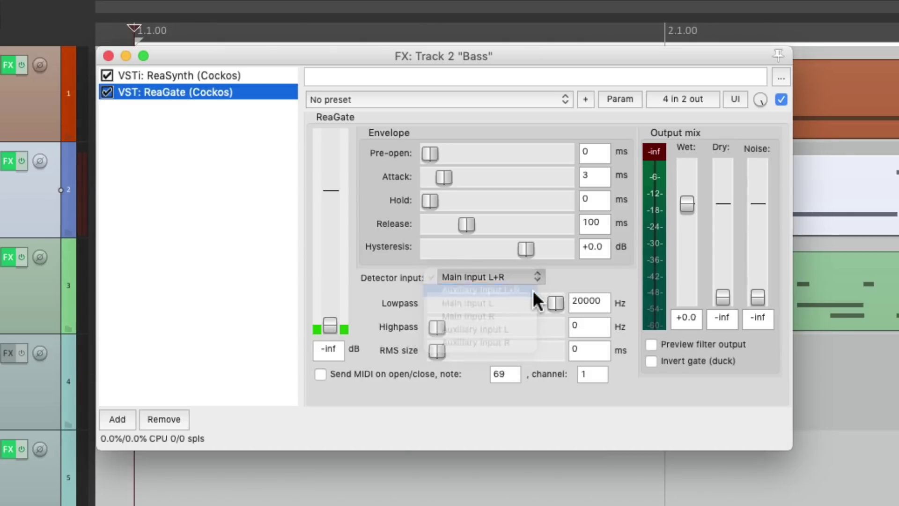
{"action": "left_click", "coordinate": [689, 99]}
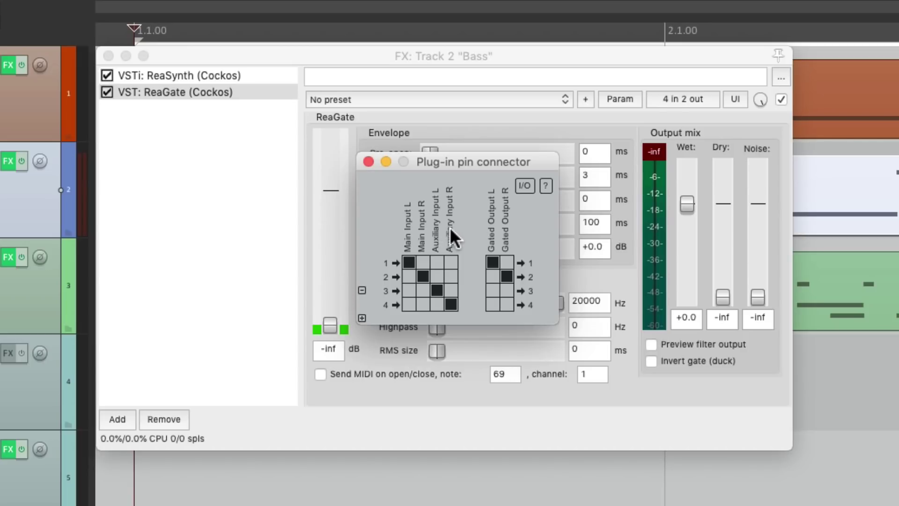
{"action": "left_click", "coordinate": [368, 162]}
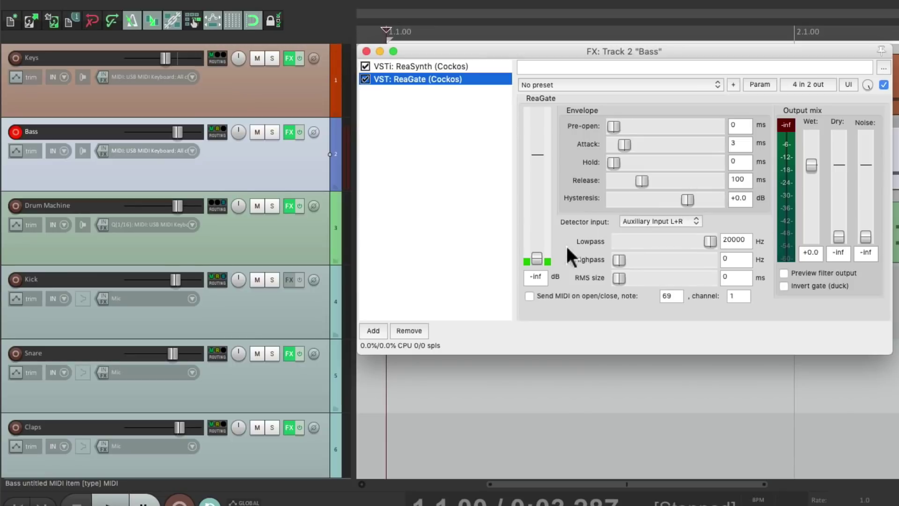
- Audition the Kick track soloed, then unsolo it and stop playback
{"action": "left_click", "coordinate": [273, 280]}
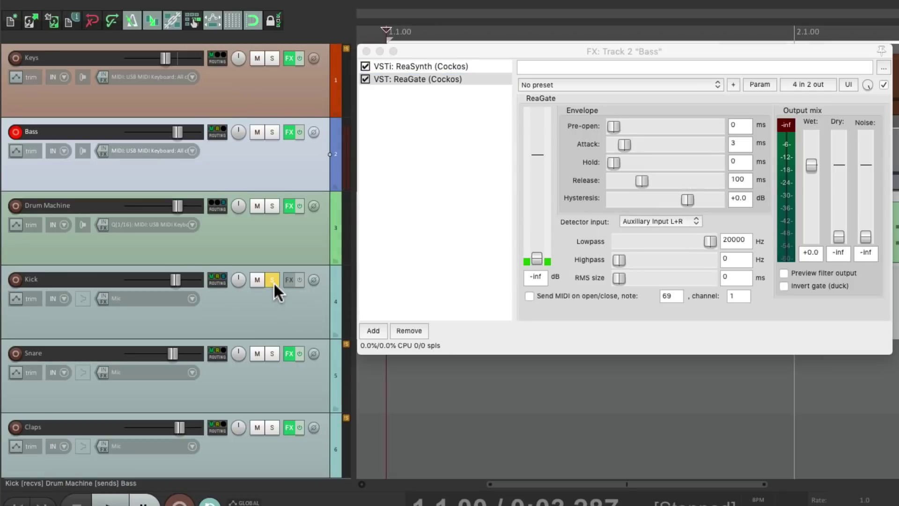
{"action": "key", "text": "space"}
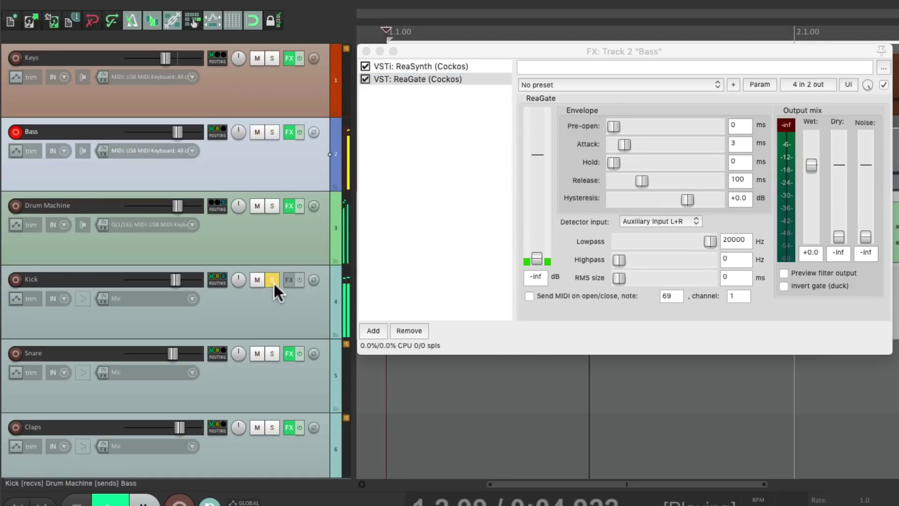
{"action": "left_click", "coordinate": [272, 280]}
{"action": "key", "text": "space"}
- Solo Bass, set the ReaGate threshold to -10.4 dB, and play the gated bass
{"action": "left_click", "coordinate": [575, 305]}
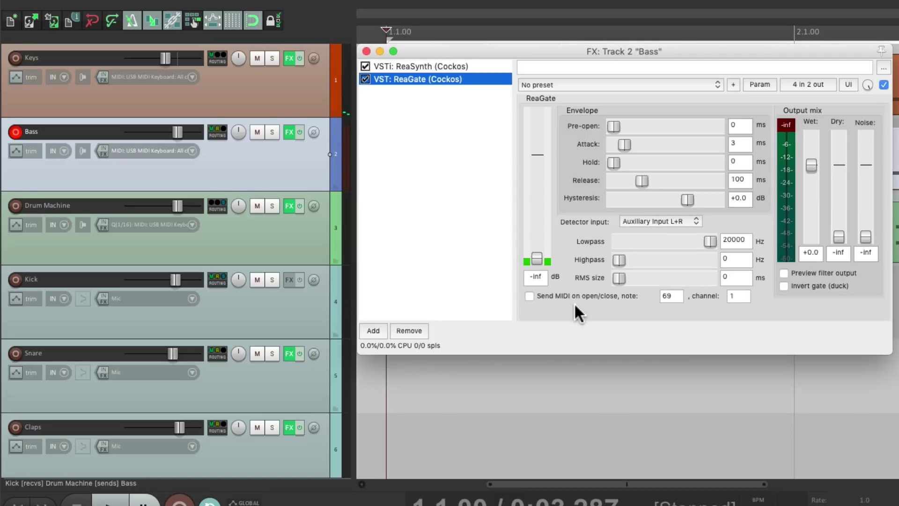
{"action": "left_click", "coordinate": [272, 132]}
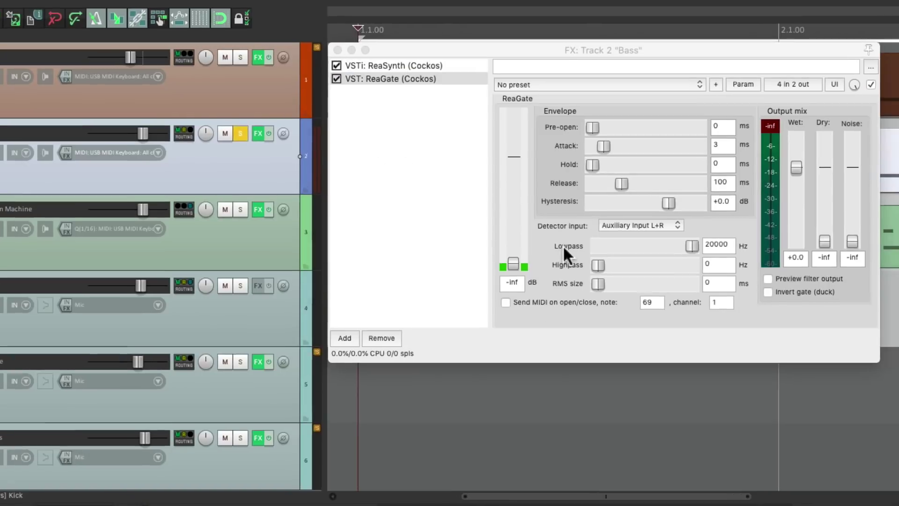
{"action": "left_click_drag", "start_coordinate": [360, 309], "coordinate": [353, 206]}
{"action": "key", "text": "space"}
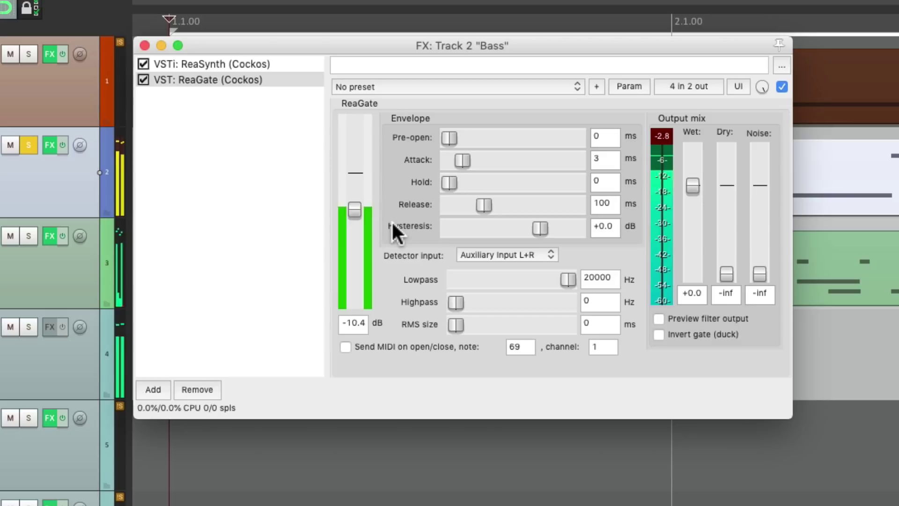
- While the project plays, sweep ReaGate's attack down to 0 ms and settle it at 12 ms
{"action": "key", "text": "space"}
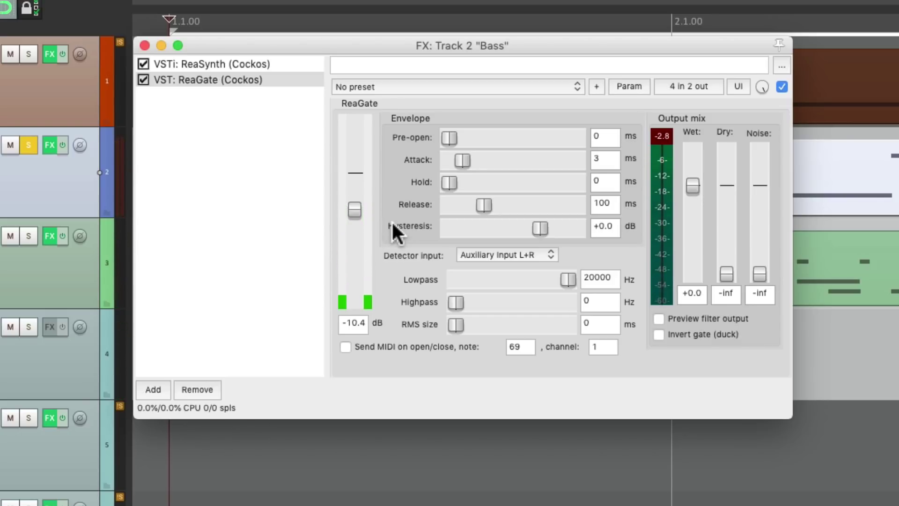
{"action": "key", "text": "space"}
{"action": "left_click_drag", "start_coordinate": [465, 159], "coordinate": [445, 178]}
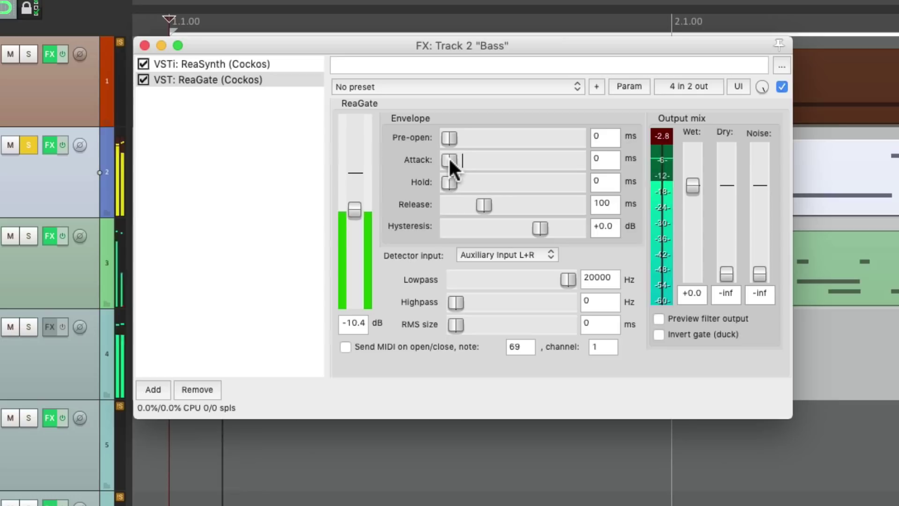
{"action": "left_click_drag", "start_coordinate": [450, 160], "coordinate": [472, 168]}
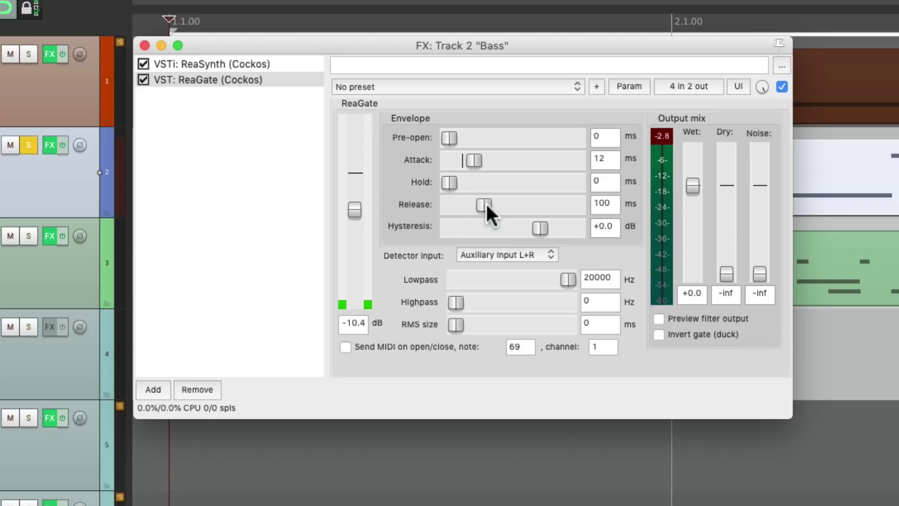
- Adjust the ReaGate Release slider on the Bass track, settling at 91 ms
{"action": "mouse_move", "coordinate": [486, 205]}
{"action": "left_mouse_down"}
{"action": "mouse_move", "coordinate": [518, 207]}
{"action": "mouse_move", "coordinate": [501, 210]}
{"action": "left_mouse_up"}
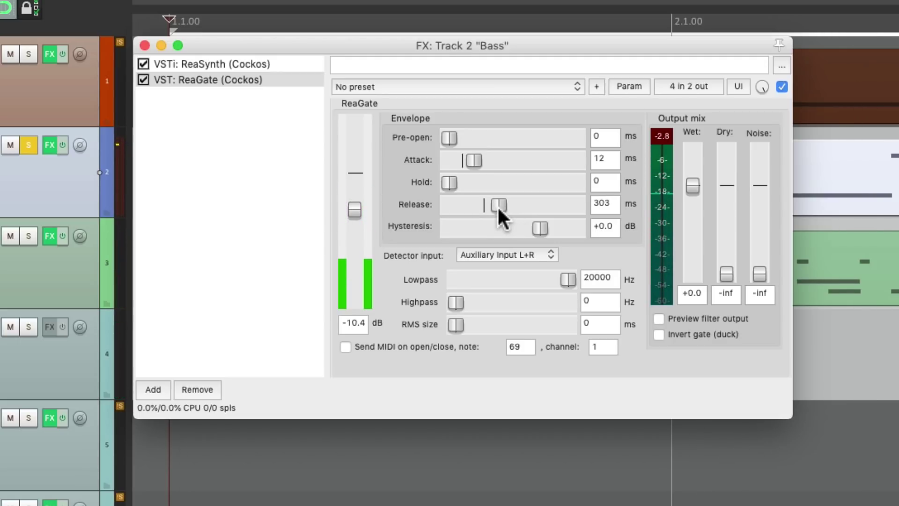
{"action": "mouse_move", "coordinate": [497, 206]}
{"action": "left_mouse_down"}
{"action": "mouse_move", "coordinate": [459, 209]}
{"action": "mouse_move", "coordinate": [481, 208]}
{"action": "left_mouse_up"}
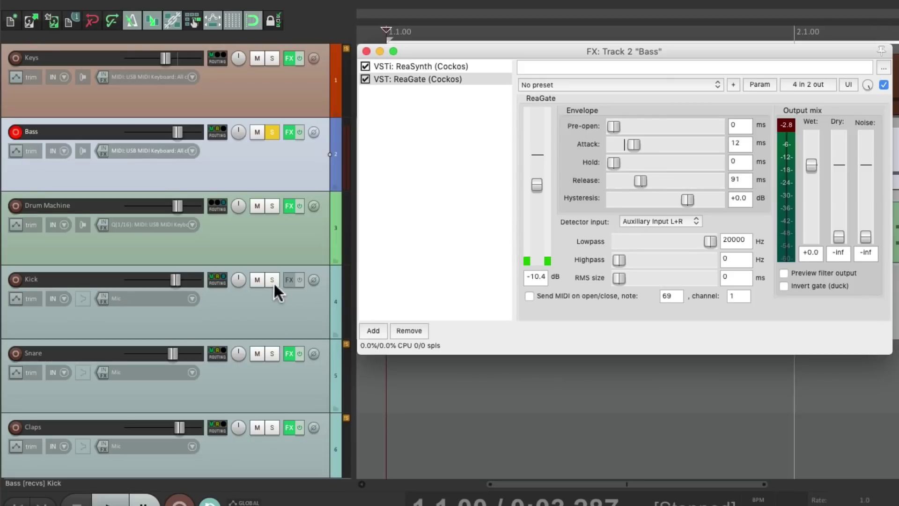
- Solo the Kick alongside the Bass and raise ReaGate's attack from 12 to 18 ms
{"action": "left_click", "coordinate": [272, 280]}
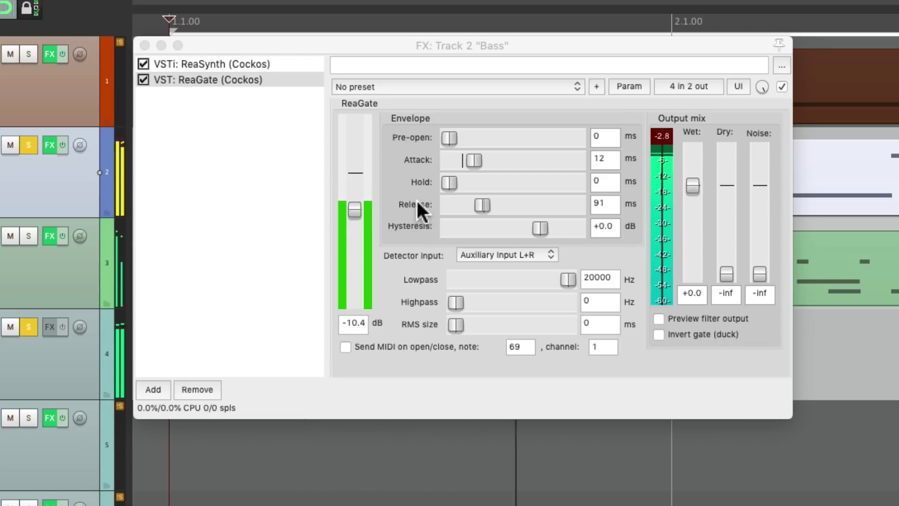
{"action": "left_click_drag", "start_coordinate": [469, 160], "coordinate": [474, 159]}
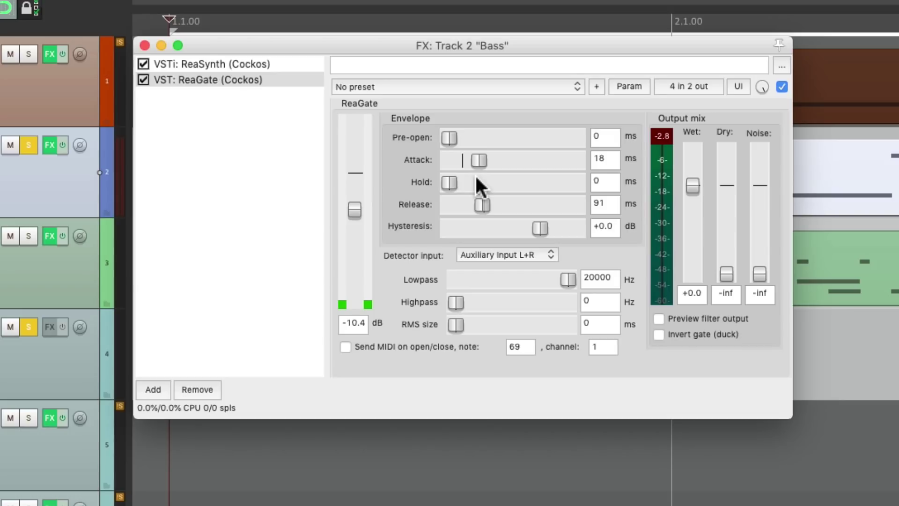
- Close the Bass track's ReaGate window and unsolo the Kick track
{"action": "left_click", "coordinate": [144, 45]}
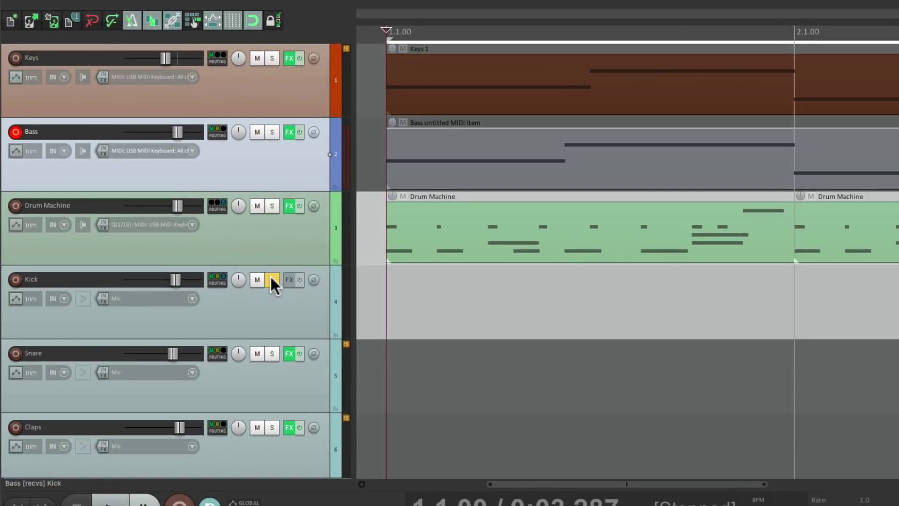
{"action": "left_click", "coordinate": [271, 280]}
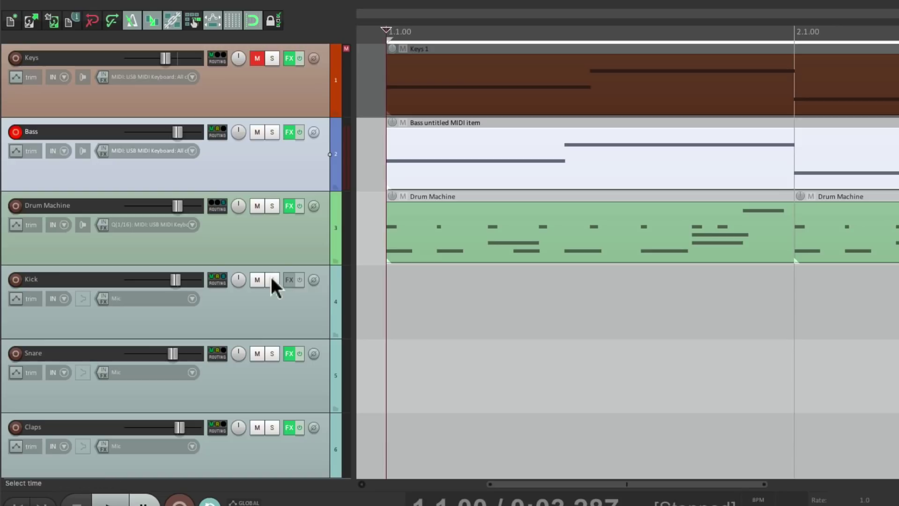
- Play and stop the bass with the drums twice, Keys still muted
{"action": "key", "text": "space"}
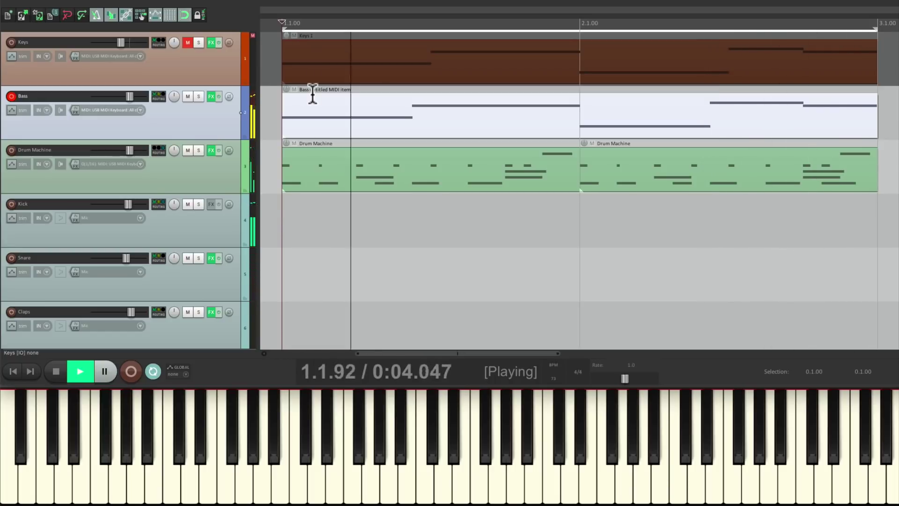
{"action": "key", "text": "space"}
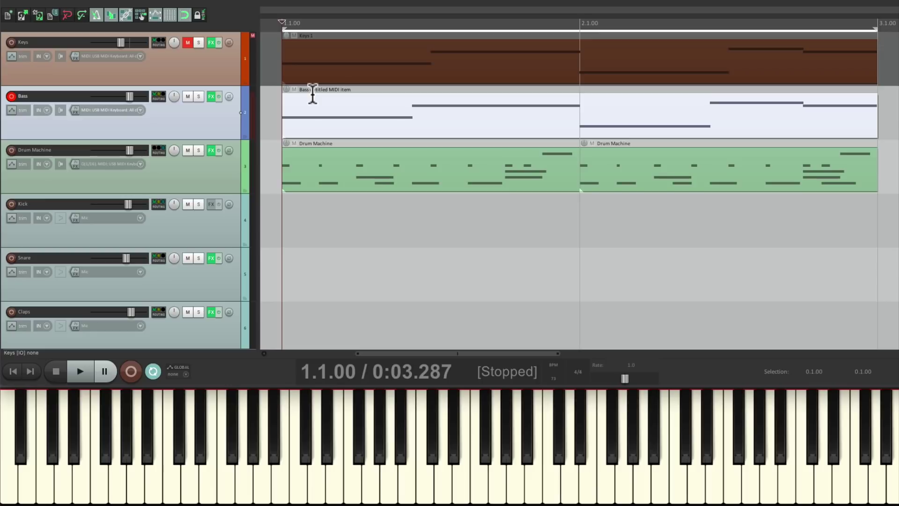
{"action": "key", "text": "space"}
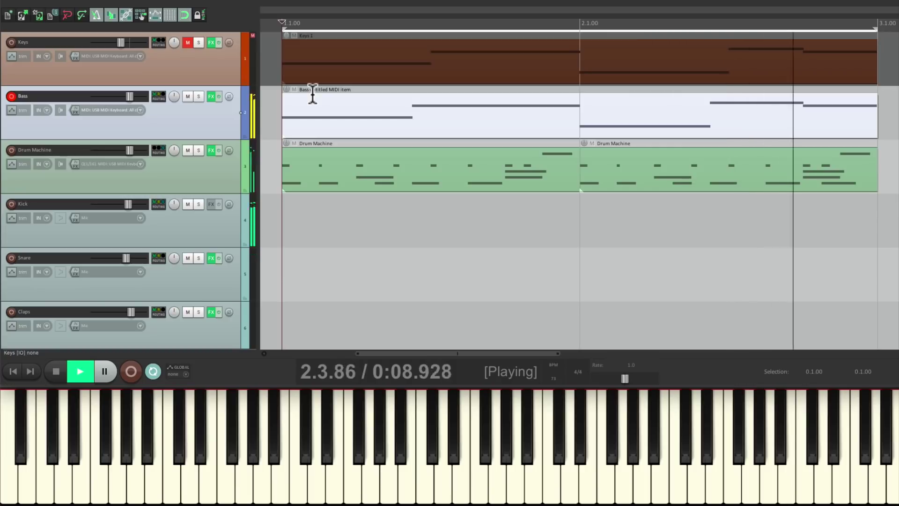
{"action": "key", "text": "space"}
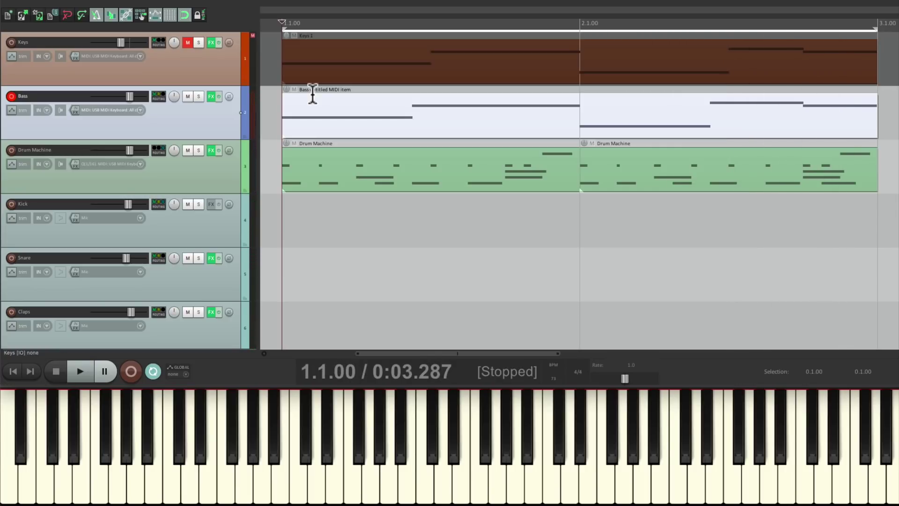
- Unmute Keys and play keys, gated bass and drums together
{"action": "left_click", "coordinate": [187, 43]}
{"action": "key", "text": "space"}
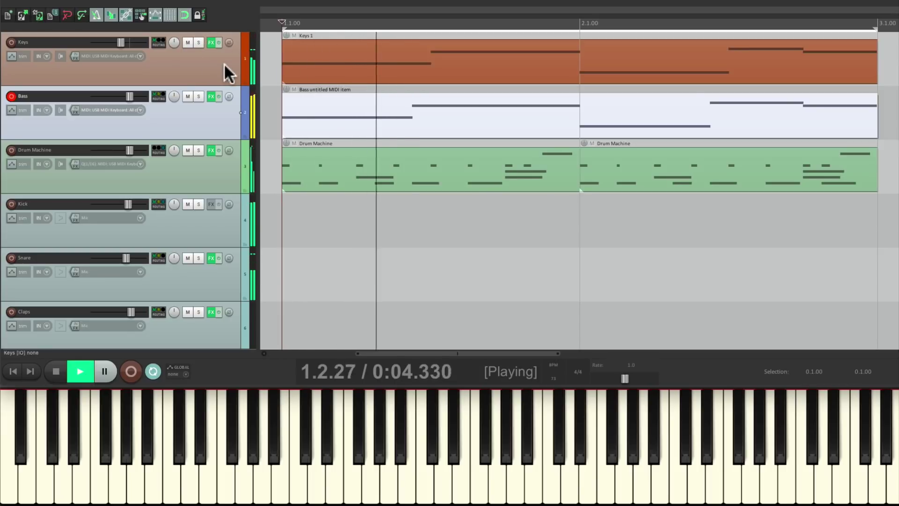